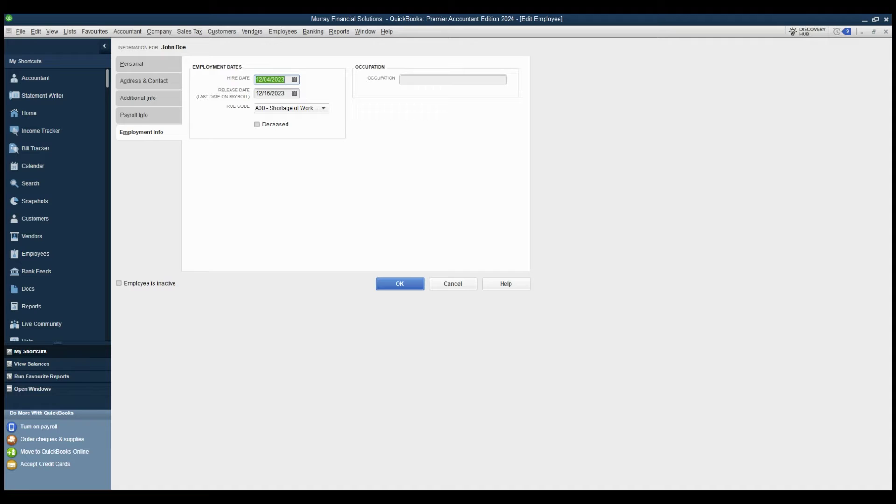
# Set John Doe's release date 12/16/2023 and ROE code A00 Shortage of Work, then save.
pyautogui.press('Tab')
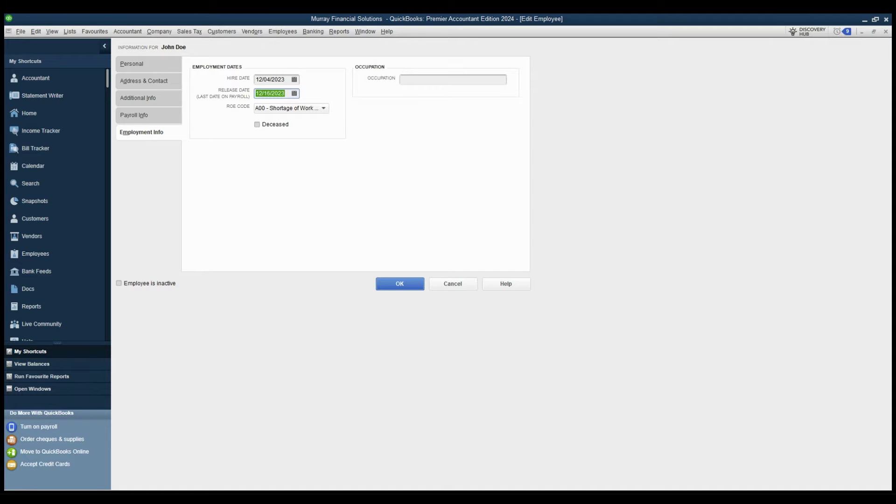
pyautogui.write('12/16/2023')
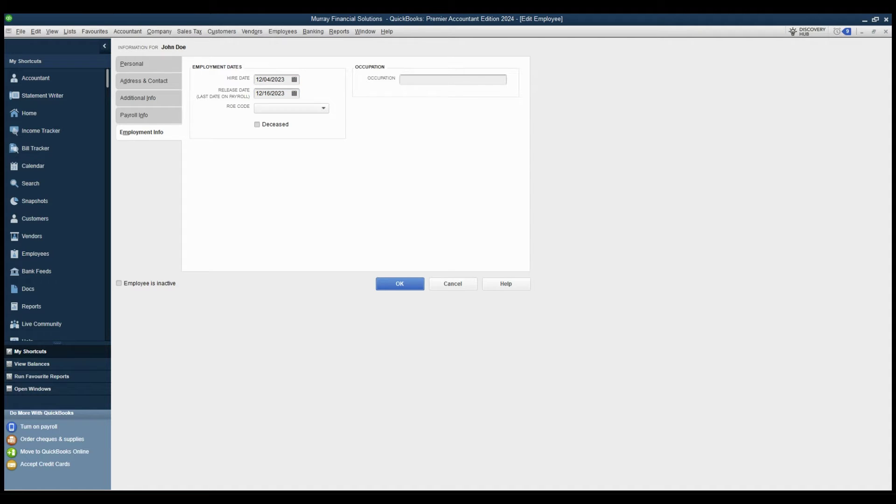
pyautogui.press('Down')
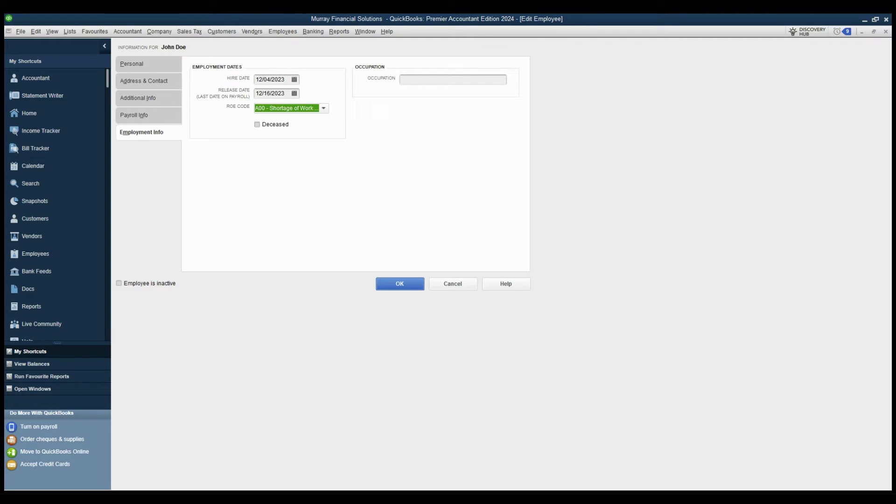
pyautogui.press('Return')
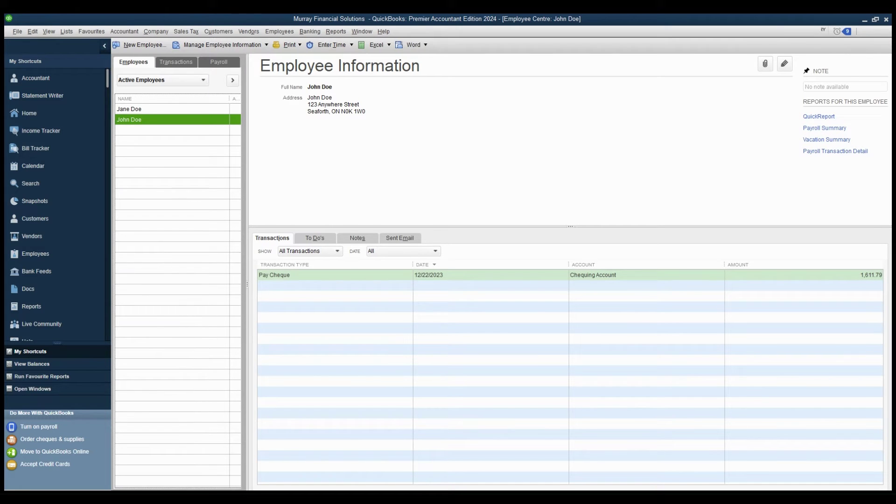
# In Process ROEs, check John Doe's row and bring up his Record of Employment review.
pyautogui.click(873, 31)
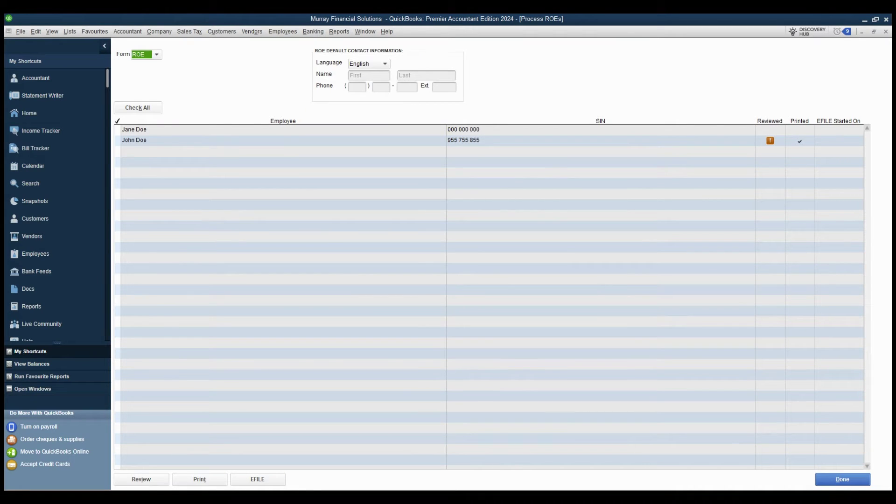
pyautogui.click(117, 140)
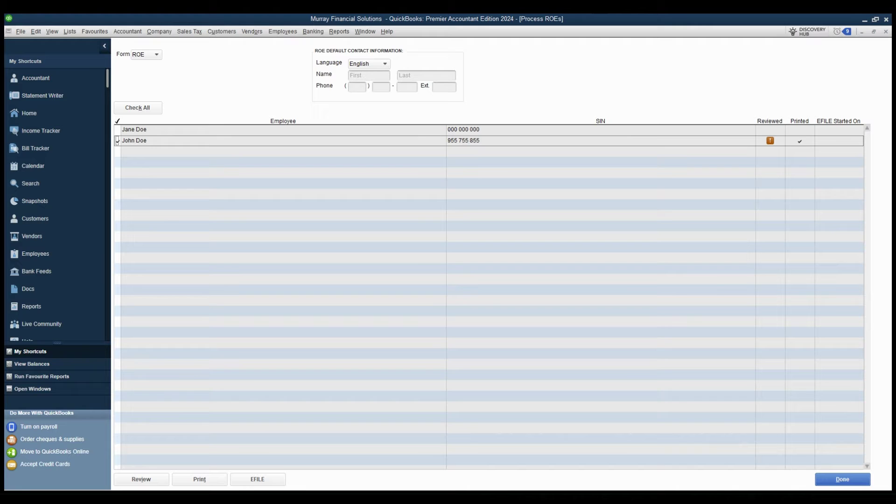
pyautogui.click(141, 479)
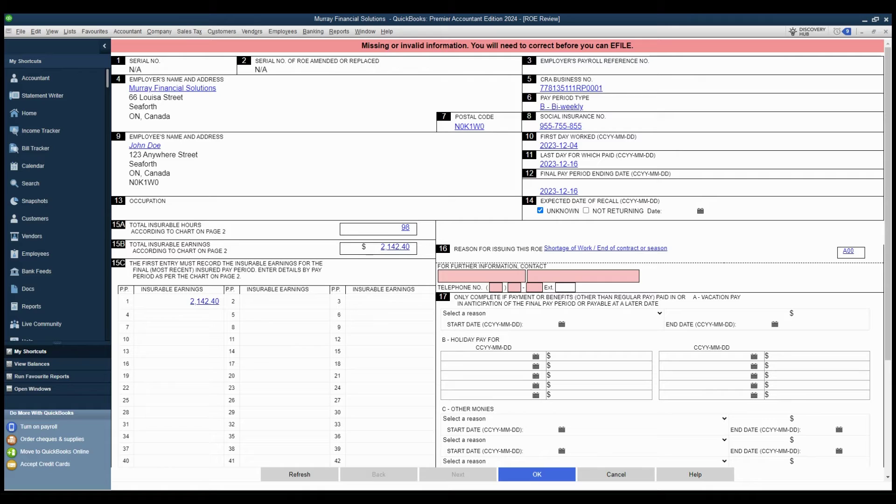
# Review John Doe's ROE down to the contact name, then return to the Process ROEs list.
pyautogui.press('Tab')
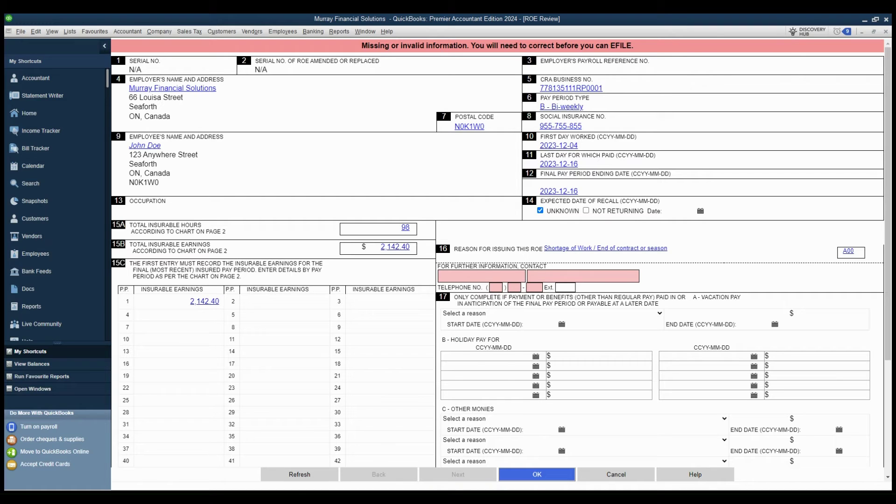
pyautogui.press('Return')
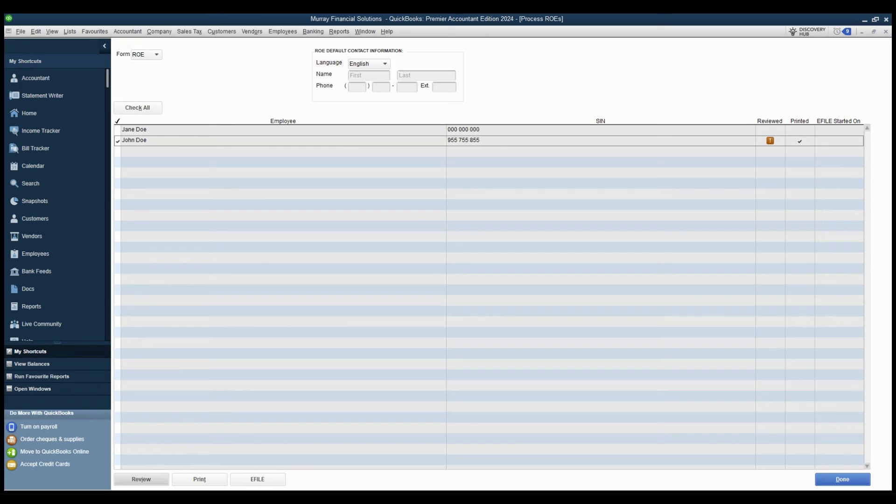
# Print John Doe's checked ROE and return to his Employee Centre page.
pyautogui.press('Tab')
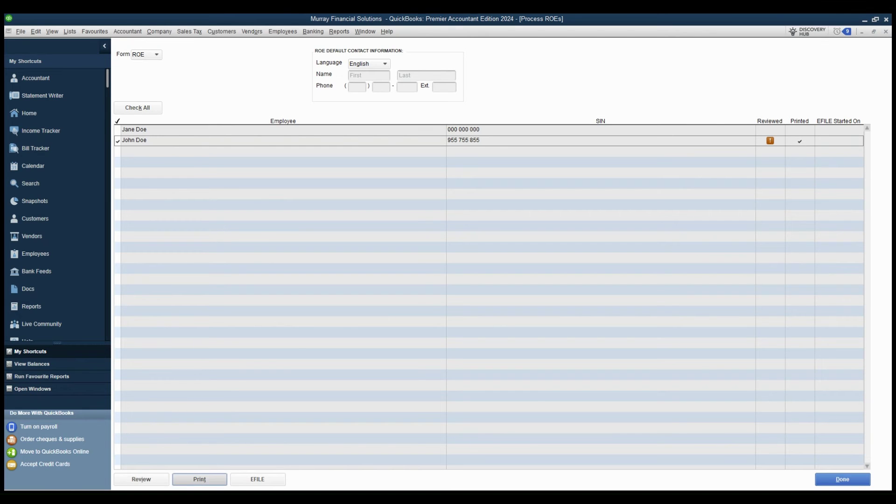
pyautogui.press('Escape')
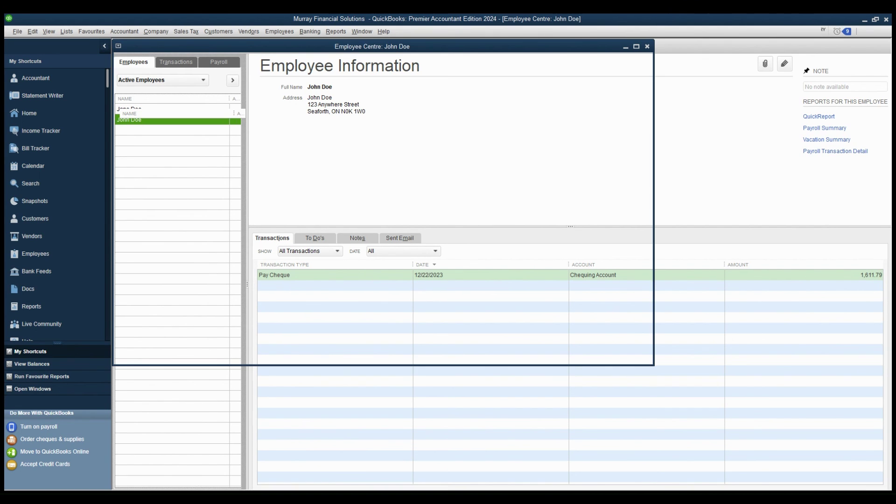
pyautogui.hotkey('ctrl', 'e')
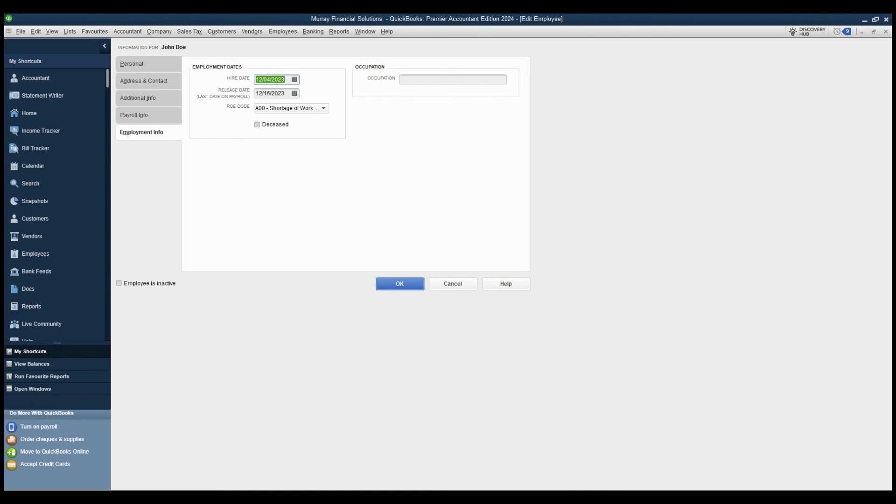
pyautogui.press('Return')
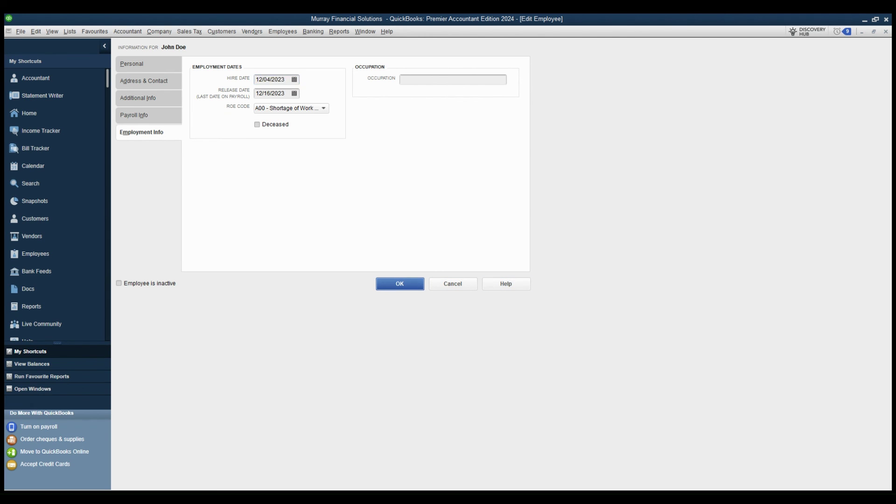